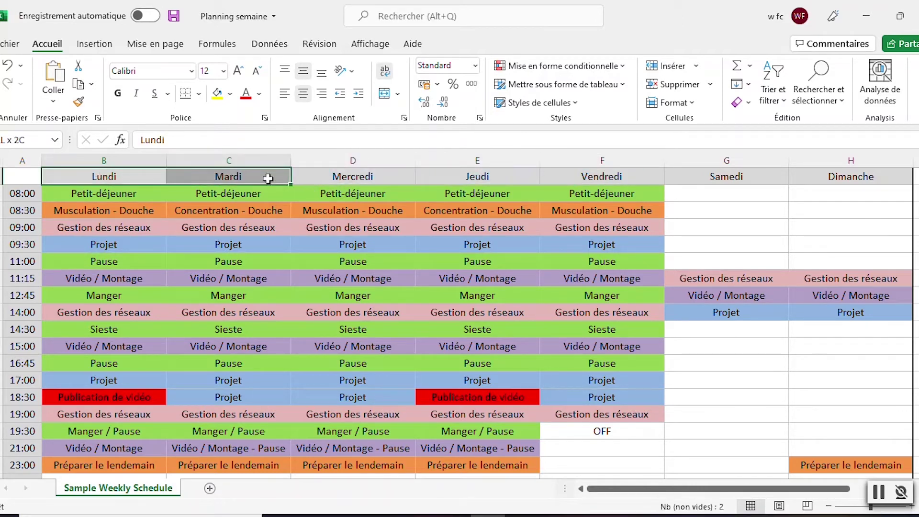
Review the overall weekly schedule, from the day headers and first 08:00 activity down to the 23:30 Nuit row and the 09:30 Projet row.
{"action": "left_click_drag", "start_coordinate": [726, 175], "coordinate": [862, 172]}
{"action": "left_click", "coordinate": [95, 193]}
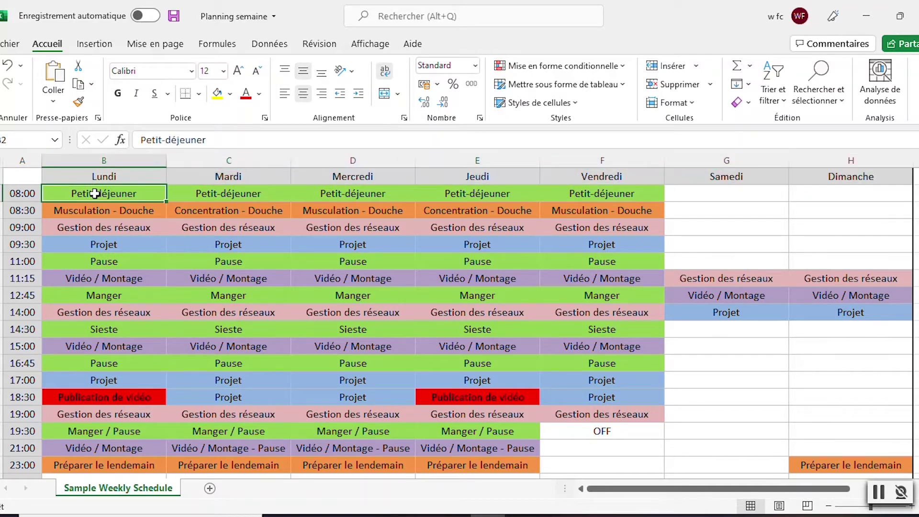
{"action": "scroll", "coordinate": [339, 415], "scroll_direction": "down", "scroll_amount": 1}
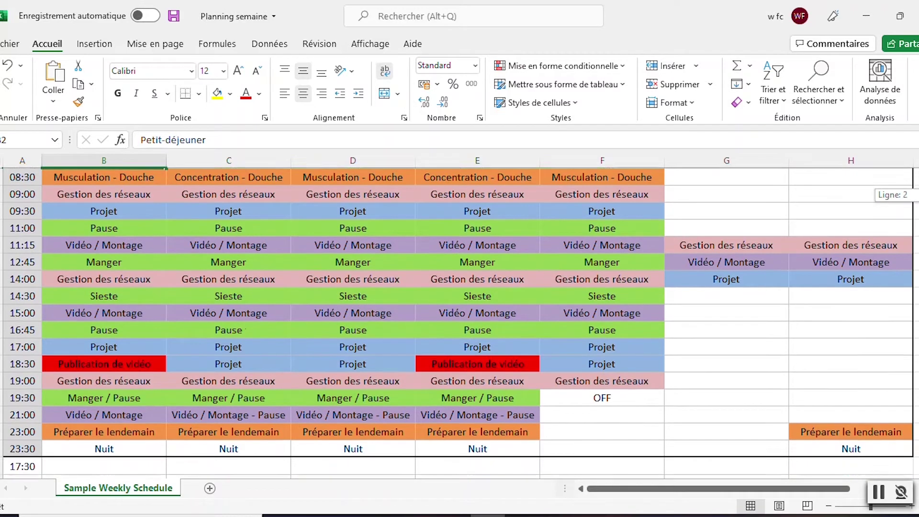
{"action": "left_click_drag", "start_coordinate": [117, 446], "coordinate": [266, 450]}
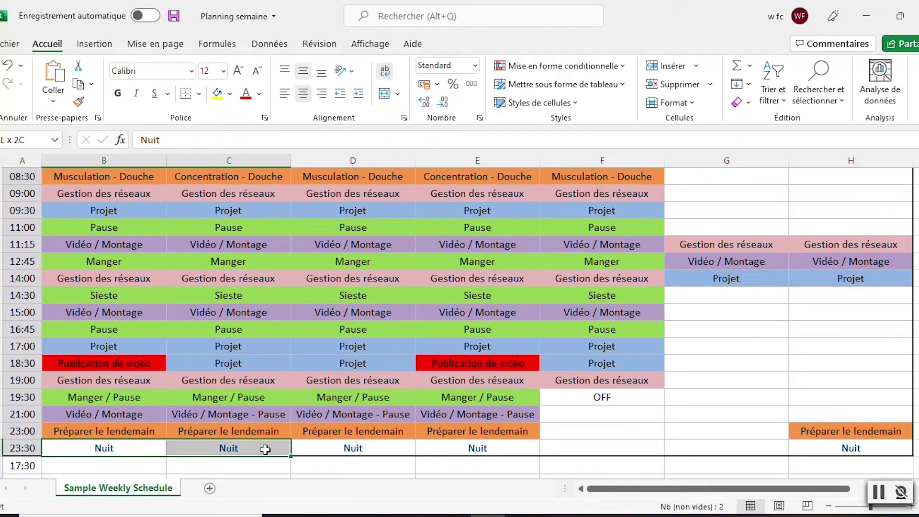
{"action": "scroll", "coordinate": [883, 292], "scroll_direction": "up", "scroll_amount": 1}
{"action": "left_click_drag", "start_coordinate": [158, 244], "coordinate": [661, 244]}
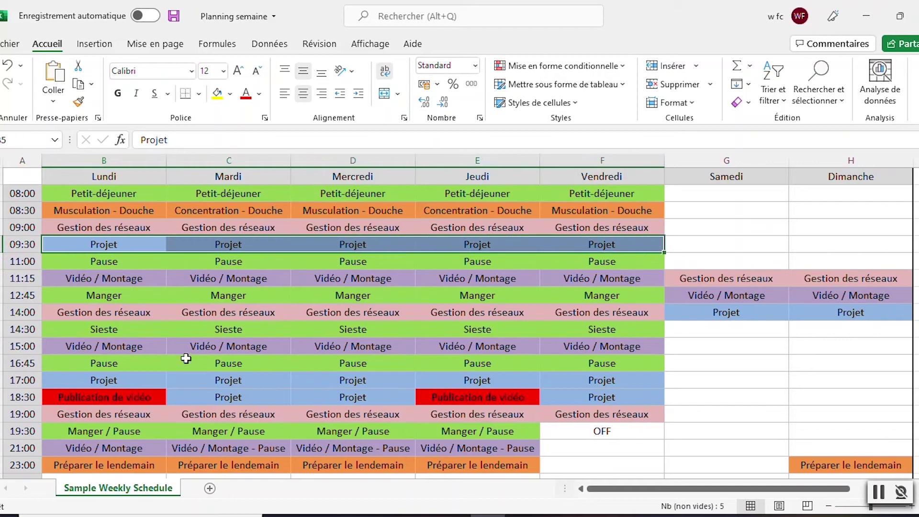
Examine the 08:00 Petit-déjeuner slots from Lundi to Vendredi.
{"action": "left_click", "coordinate": [101, 193]}
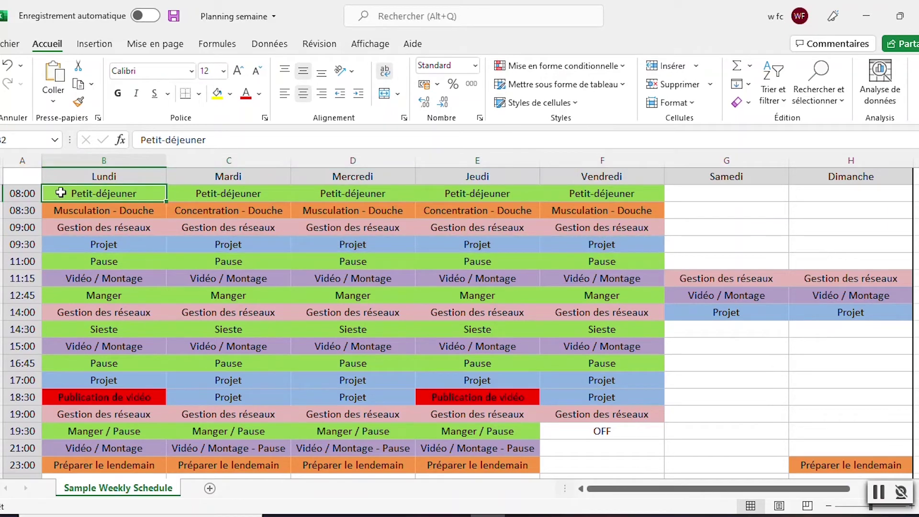
{"action": "left_click", "coordinate": [21, 193]}
{"action": "left_click", "coordinate": [120, 193]}
{"action": "left_click_drag", "start_coordinate": [174, 189], "coordinate": [608, 202]}
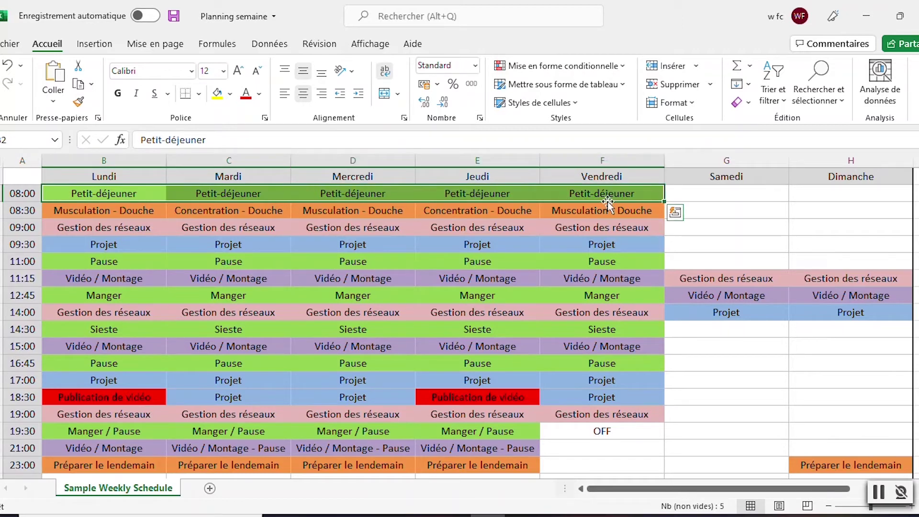
Examine the weekday meal slots: Manger at 12:45 and Manger / Pause at 19:30.
{"action": "left_click", "coordinate": [642, 295]}
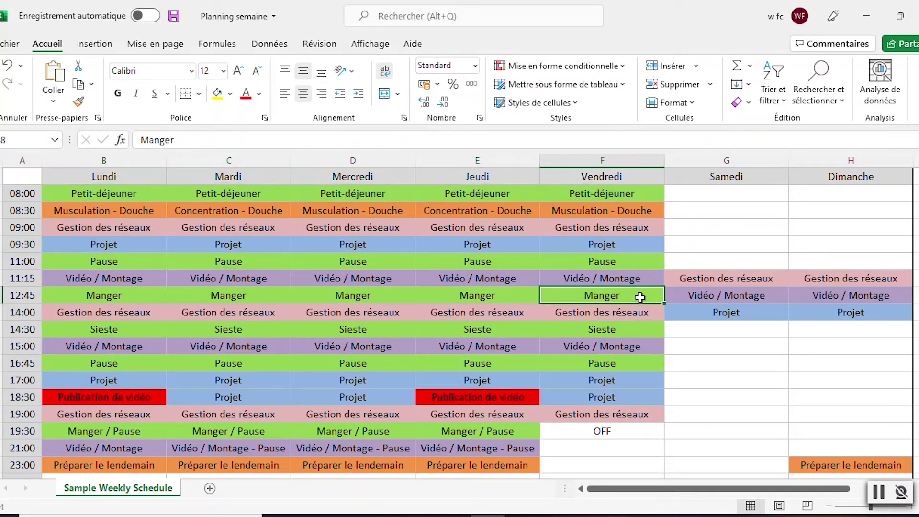
{"action": "left_click", "coordinate": [445, 296]}
{"action": "left_click", "coordinate": [344, 293]}
{"action": "left_click", "coordinate": [253, 291]}
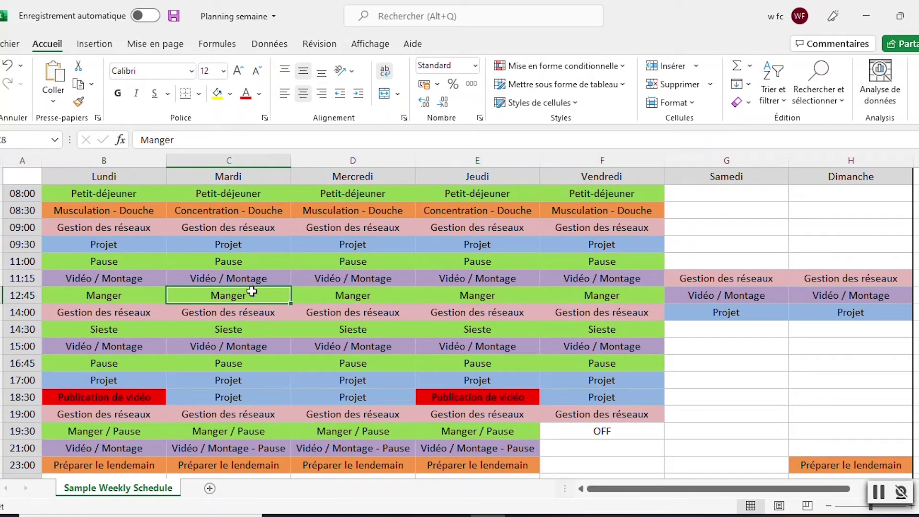
{"action": "left_click", "coordinate": [116, 291]}
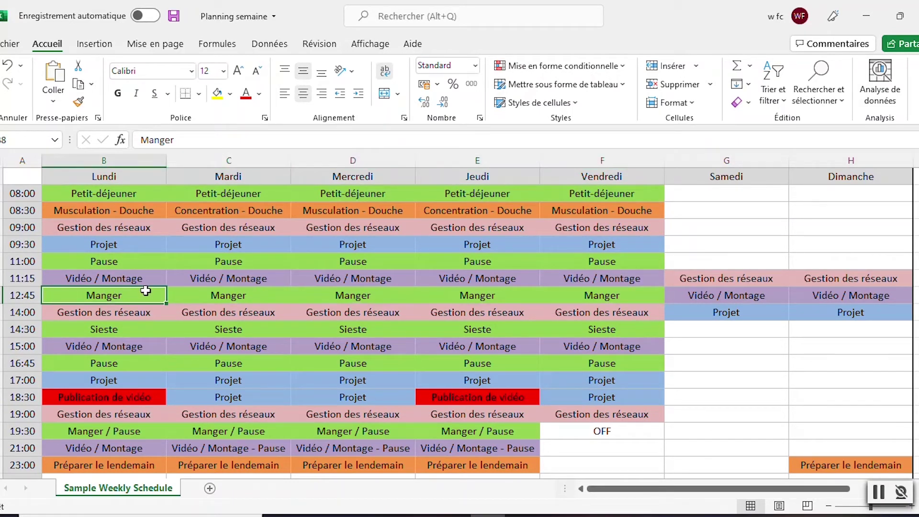
{"action": "left_click", "coordinate": [500, 429]}
{"action": "left_click", "coordinate": [367, 431]}
{"action": "left_click", "coordinate": [242, 431]}
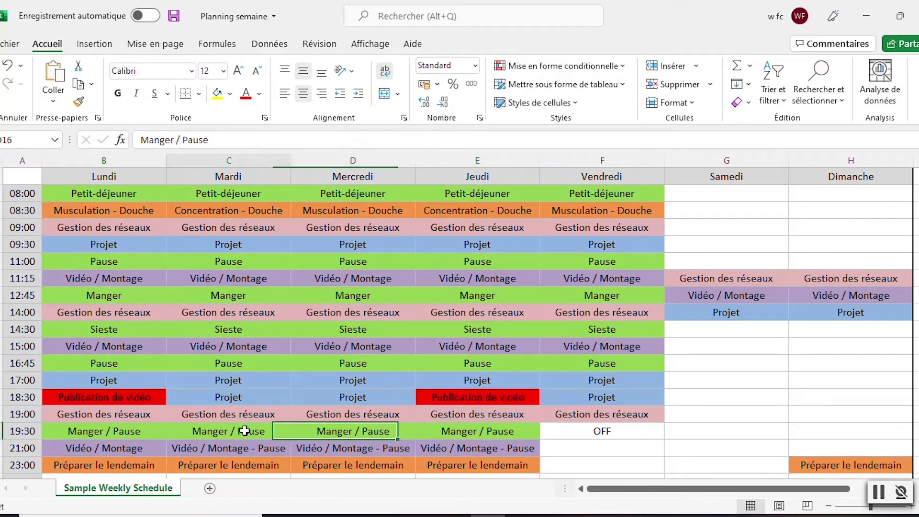
{"action": "left_click", "coordinate": [98, 429]}
Examine the 08:30 slots after breakfast, comparing the Musculation - Douche days with the Concentration - Douche days.
{"action": "left_click", "coordinate": [35, 192]}
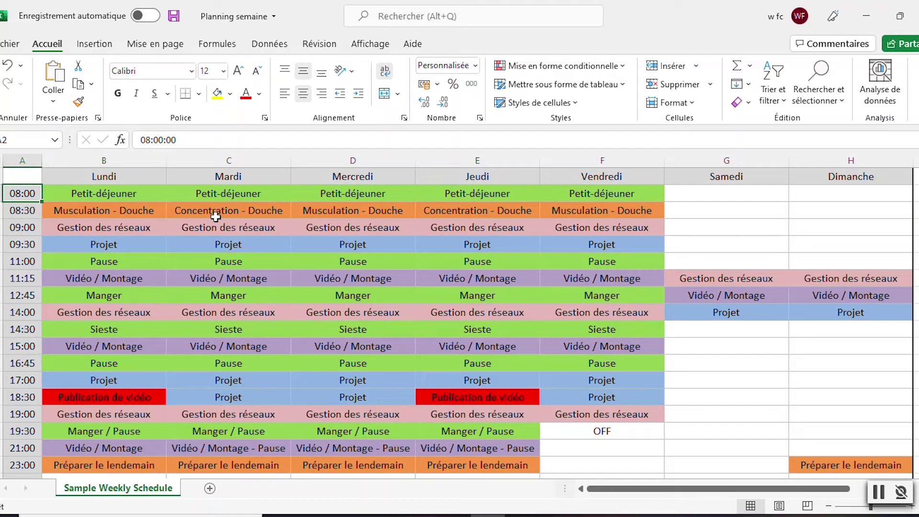
{"action": "left_click", "coordinate": [94, 211]}
{"action": "left_click", "coordinate": [388, 215]}
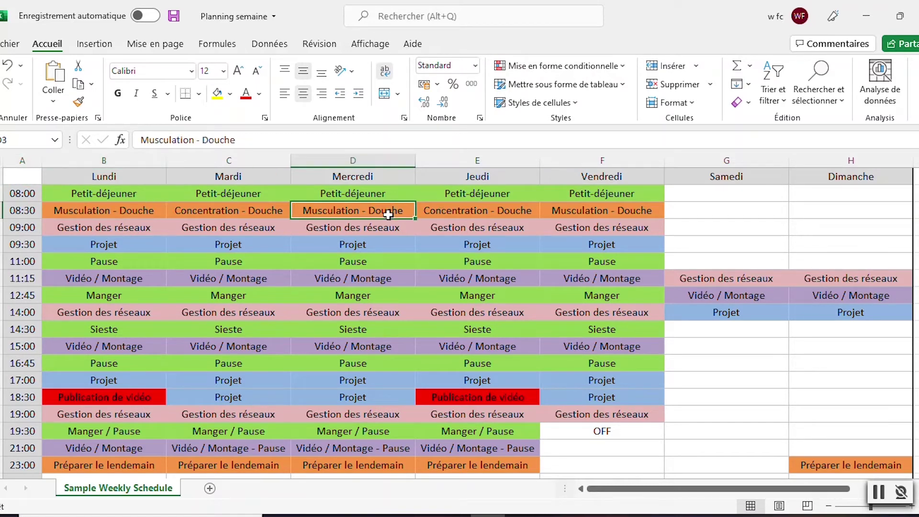
{"action": "left_click", "coordinate": [607, 215]}
{"action": "left_click", "coordinate": [17, 210]}
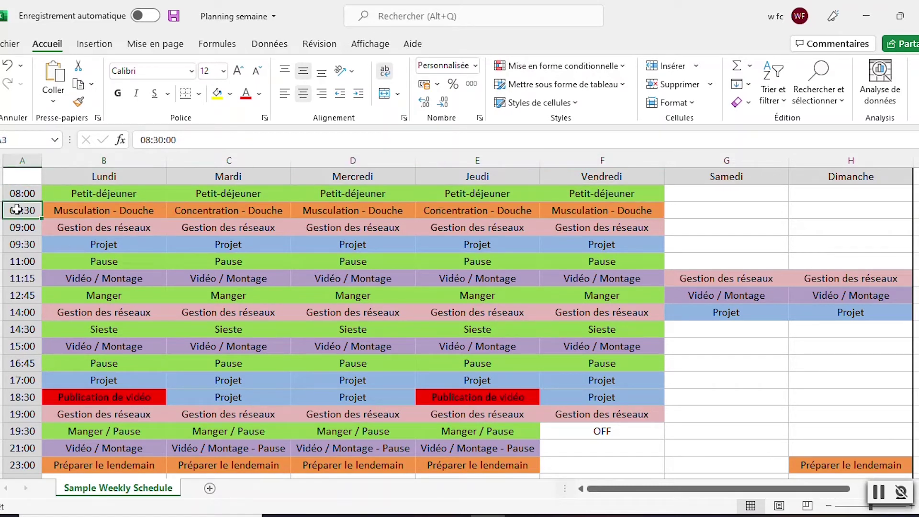
{"action": "left_click_drag", "start_coordinate": [17, 210], "coordinate": [612, 210]}
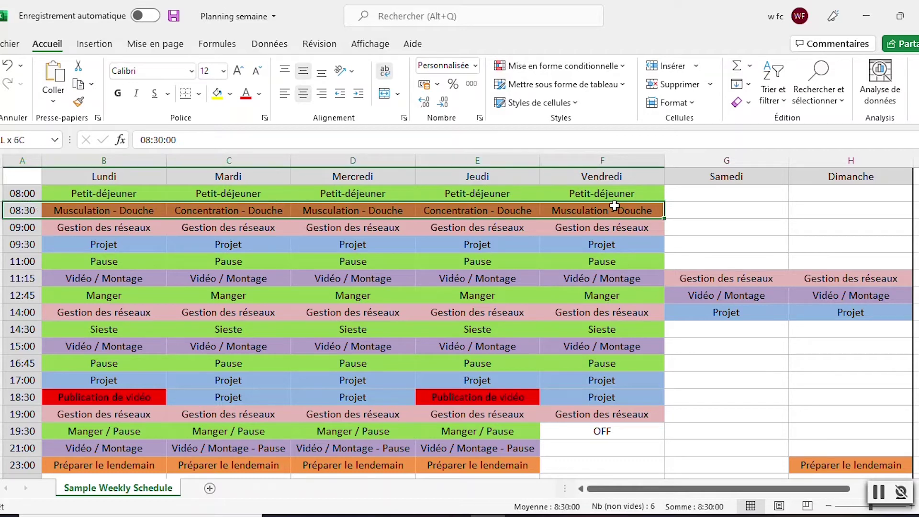
{"action": "left_click", "coordinate": [474, 243]}
{"action": "left_click", "coordinate": [462, 211]}
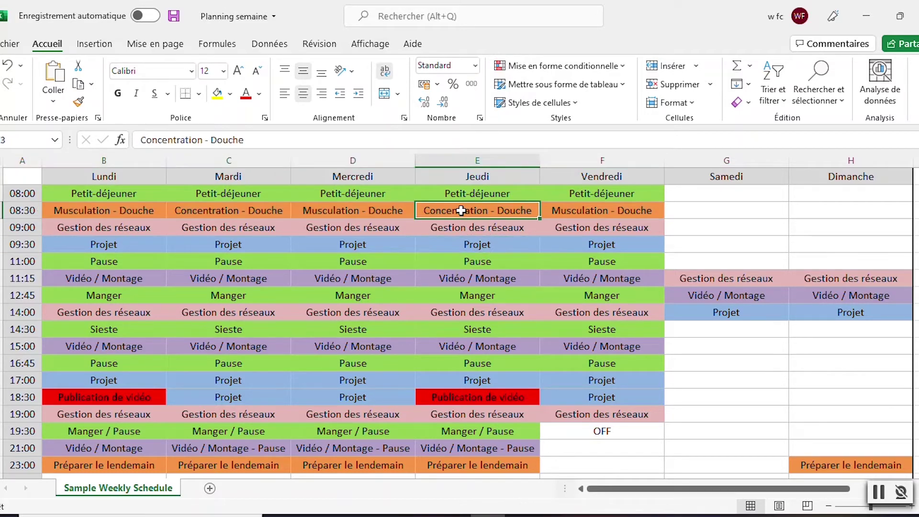
{"action": "left_click", "coordinate": [226, 208]}
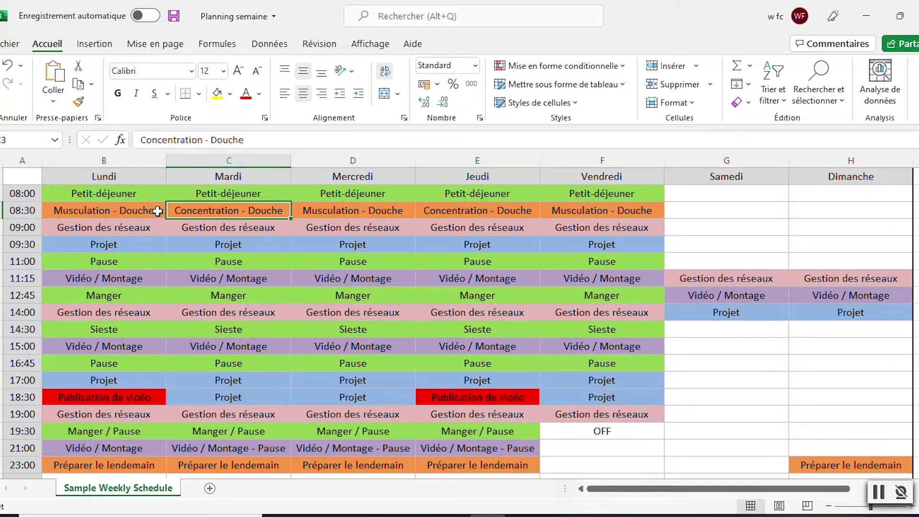
Examine the weekday Gestion des réseaux row at 09:00 and the Projet row at 09:30.
{"action": "left_click", "coordinate": [17, 229]}
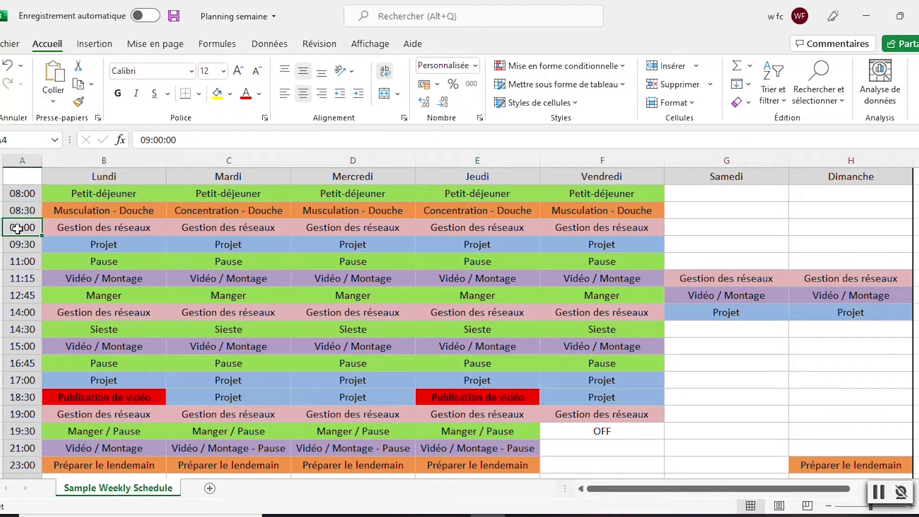
{"action": "left_click_drag", "start_coordinate": [77, 227], "coordinate": [612, 222]}
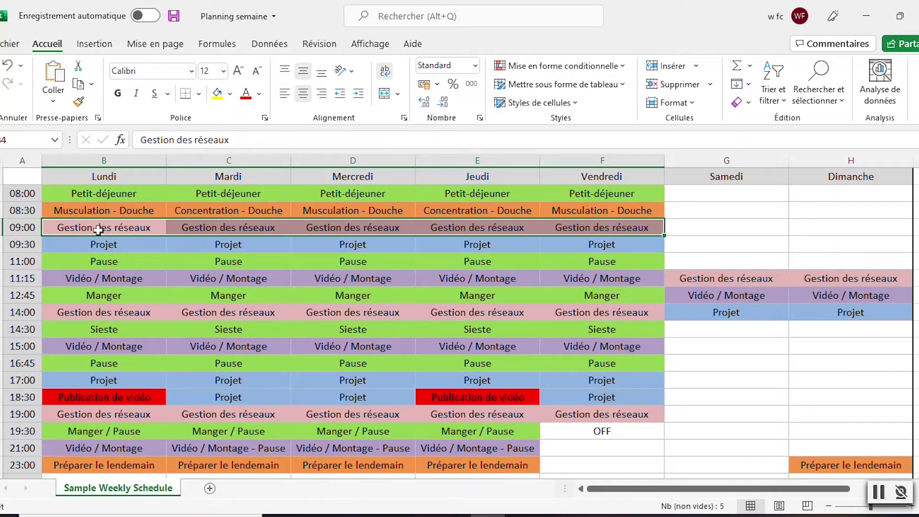
{"action": "left_click", "coordinate": [78, 244]}
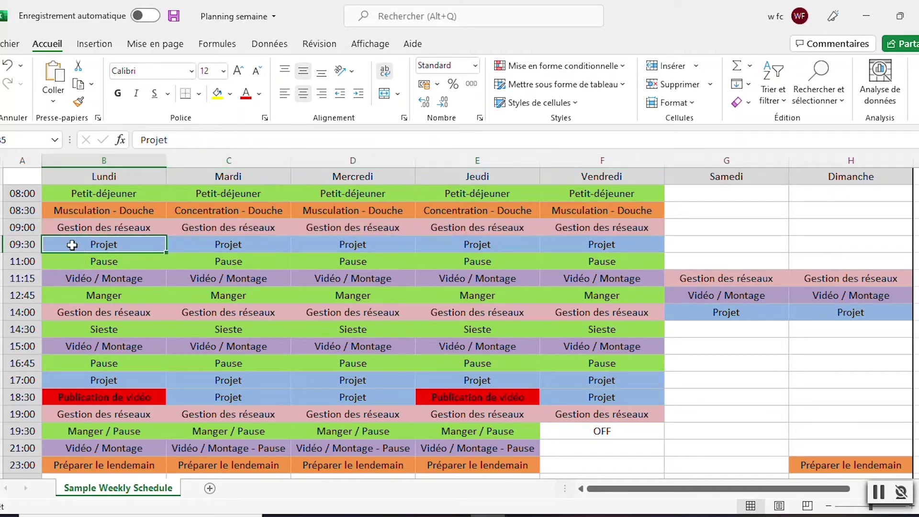
{"action": "left_click", "coordinate": [20, 245]}
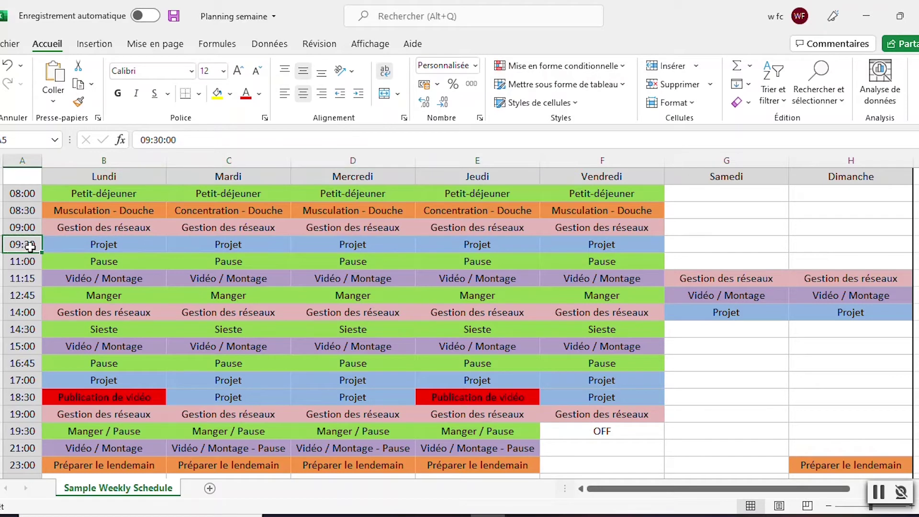
{"action": "left_click_drag", "start_coordinate": [76, 243], "coordinate": [587, 240]}
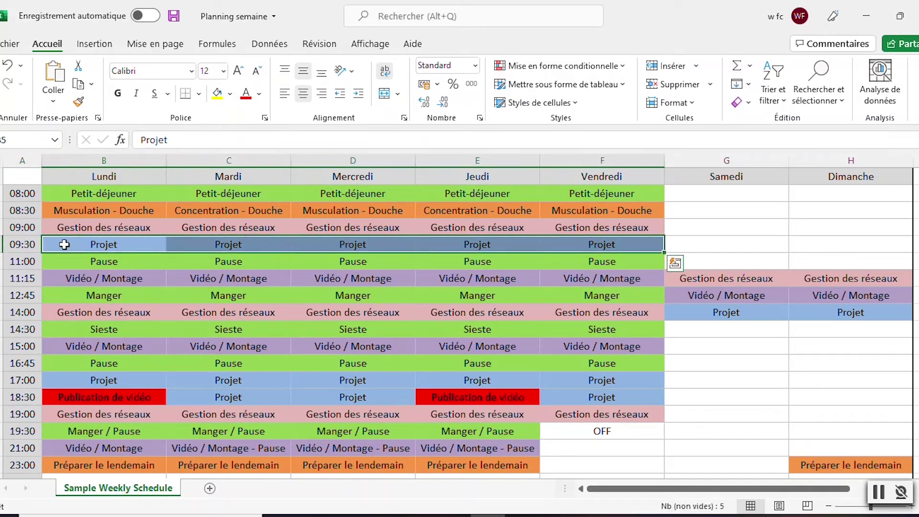
Examine the 11:00 Pause row across the weekdays, comparing its start and end times and the preceding Projet row.
{"action": "left_click", "coordinate": [23, 259]}
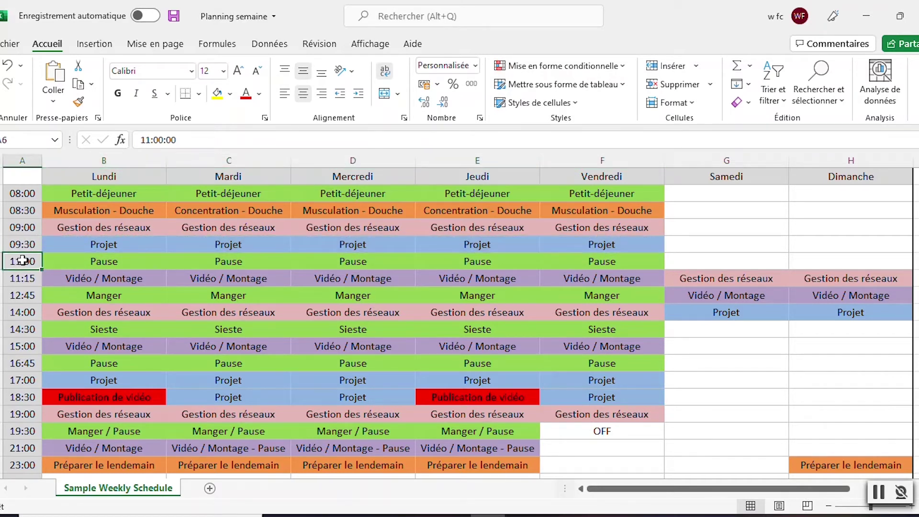
{"action": "left_click_drag", "start_coordinate": [81, 260], "coordinate": [605, 258]}
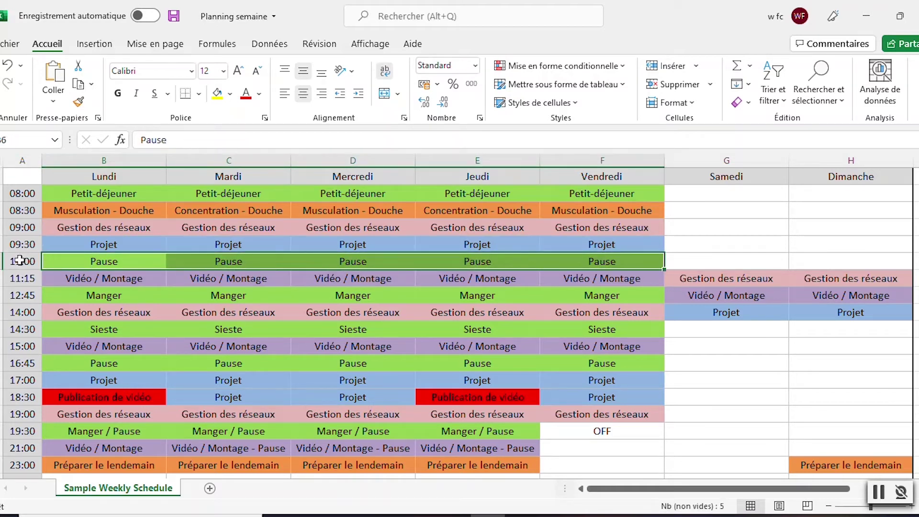
{"action": "left_click", "coordinate": [22, 295]}
{"action": "left_click", "coordinate": [28, 260]}
{"action": "left_click", "coordinate": [26, 278]}
{"action": "left_click", "coordinate": [25, 261]}
{"action": "left_click", "coordinate": [28, 278]}
{"action": "left_click_drag", "start_coordinate": [107, 261], "coordinate": [617, 260]}
{"action": "left_click_drag", "start_coordinate": [135, 248], "coordinate": [599, 259]}
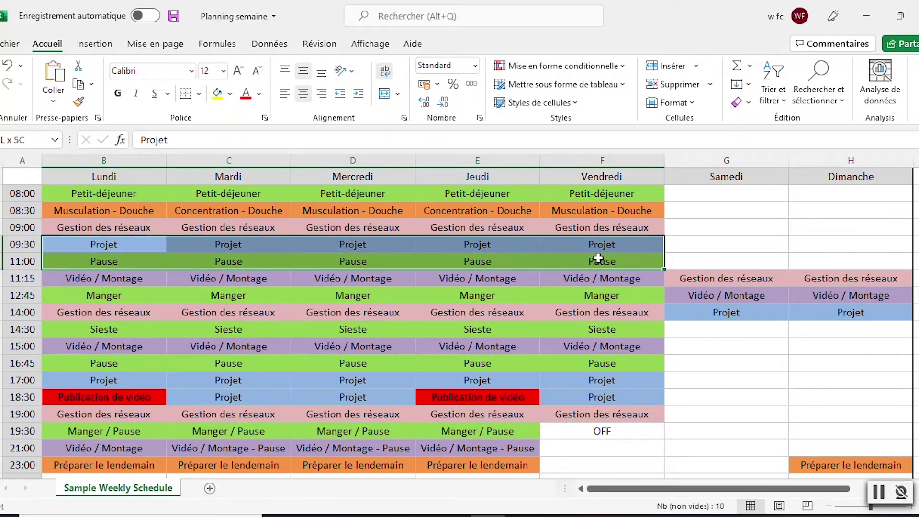
{"action": "key", "text": "ctrl+z"}
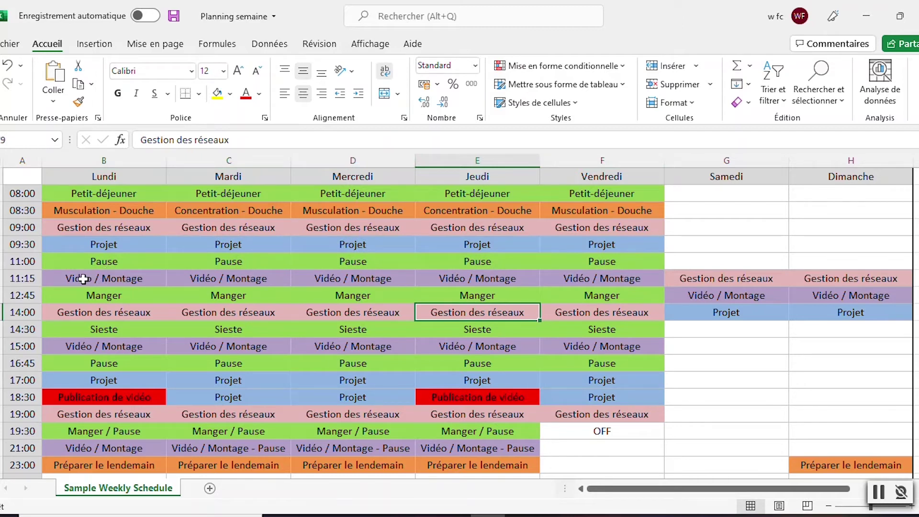
Examine the weekday rows from 11:15 to 14:00: Vidéo / Montage, Manger and Gestion des réseaux.
{"action": "left_click", "coordinate": [83, 280]}
{"action": "left_click_drag", "start_coordinate": [156, 279], "coordinate": [603, 278]}
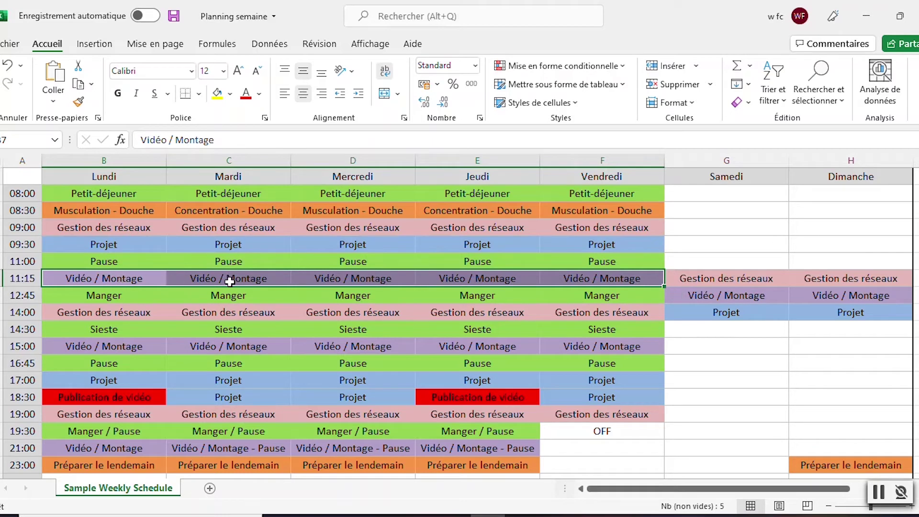
{"action": "left_click", "coordinate": [75, 298]}
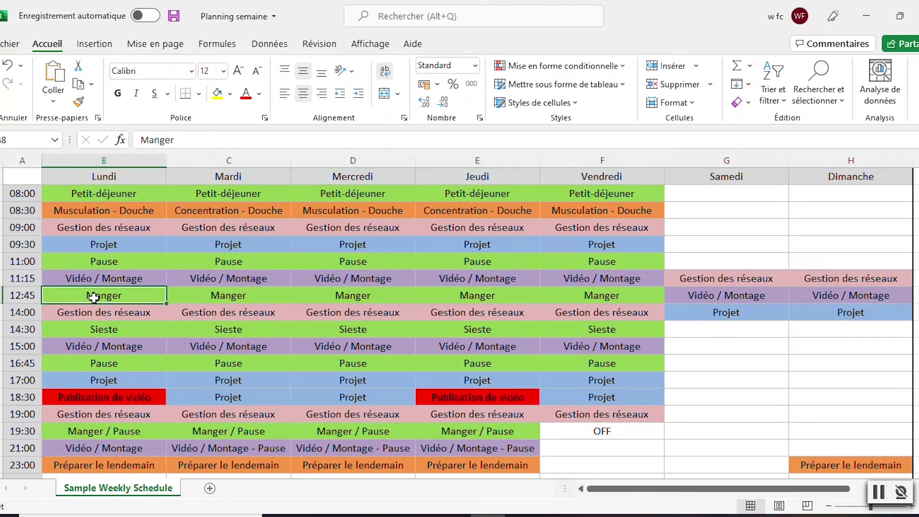
{"action": "left_click", "coordinate": [30, 296]}
{"action": "left_click", "coordinate": [24, 313]}
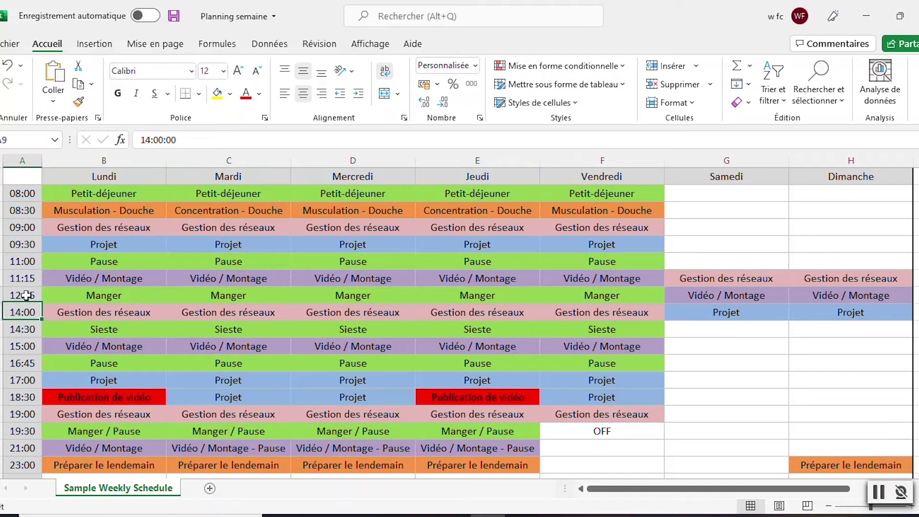
{"action": "left_click_drag", "start_coordinate": [65, 298], "coordinate": [637, 295]}
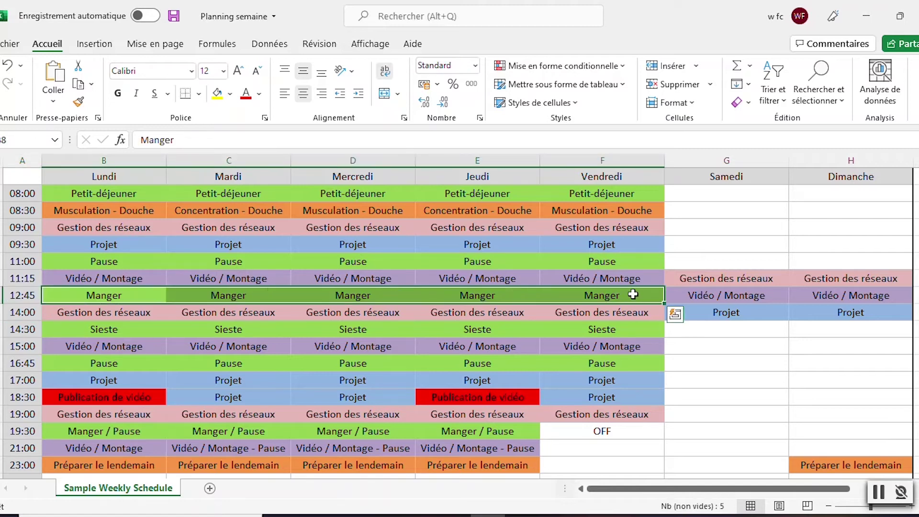
{"action": "left_click_drag", "start_coordinate": [114, 309], "coordinate": [622, 313]}
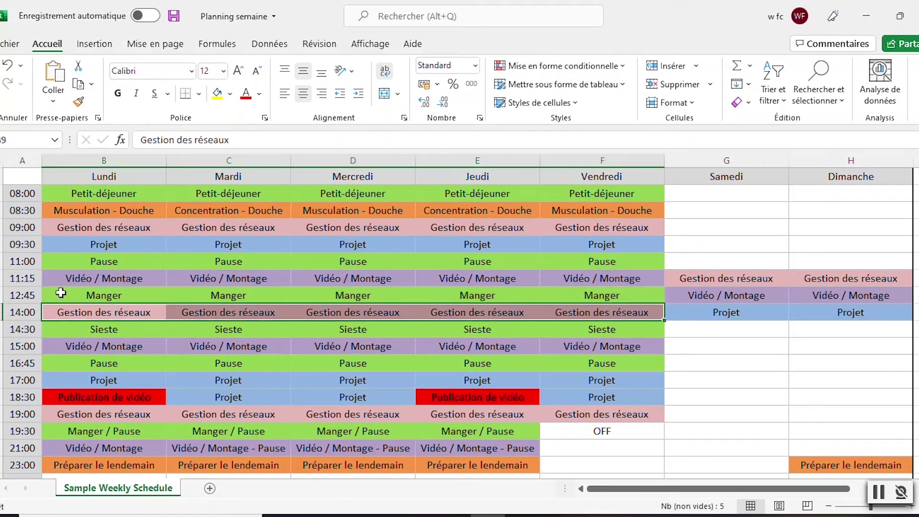
{"action": "left_click", "coordinate": [19, 311]}
Examine the weekday afternoon rows: Sieste at 14:30, Vidéo / Montage at 15:00 and Pause at 16:45.
{"action": "left_click", "coordinate": [20, 329]}
{"action": "left_click_drag", "start_coordinate": [62, 329], "coordinate": [603, 330]}
{"action": "left_click", "coordinate": [22, 346]}
{"action": "left_click_drag", "start_coordinate": [86, 349], "coordinate": [618, 346]}
{"action": "left_click", "coordinate": [17, 363]}
{"action": "left_click_drag", "start_coordinate": [72, 364], "coordinate": [622, 367]}
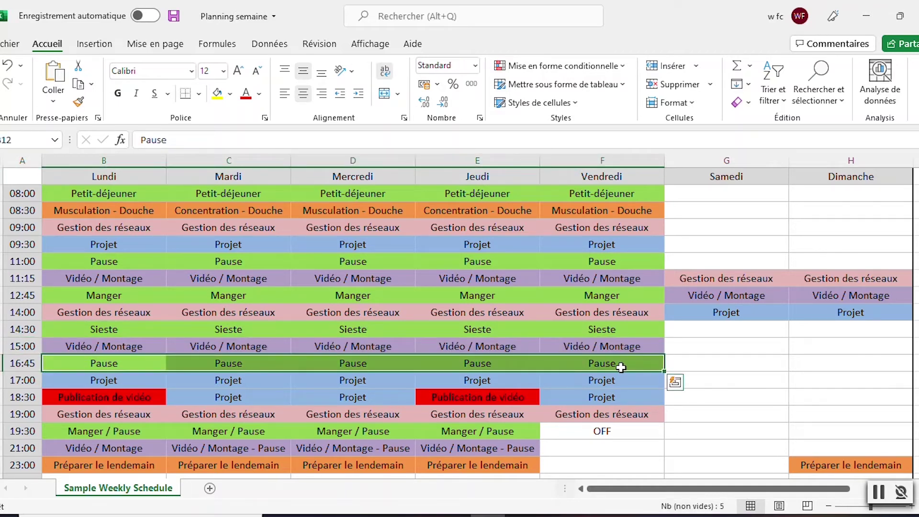
Examine the weekday Projet blocks at 17:00 and 18:30, comparing the days that have one or both slots.
{"action": "left_click", "coordinate": [138, 383]}
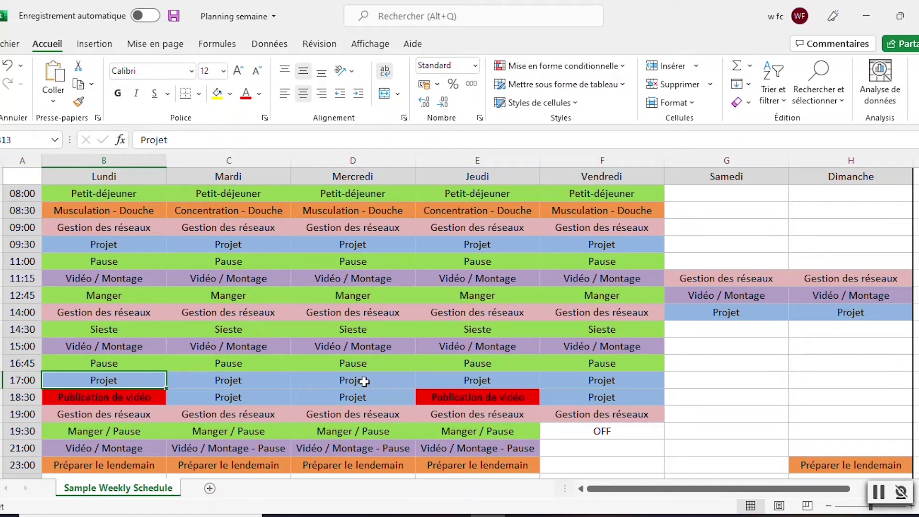
{"action": "left_click_drag", "start_coordinate": [243, 383], "coordinate": [244, 398]}
{"action": "left_click_drag", "start_coordinate": [352, 380], "coordinate": [354, 398]}
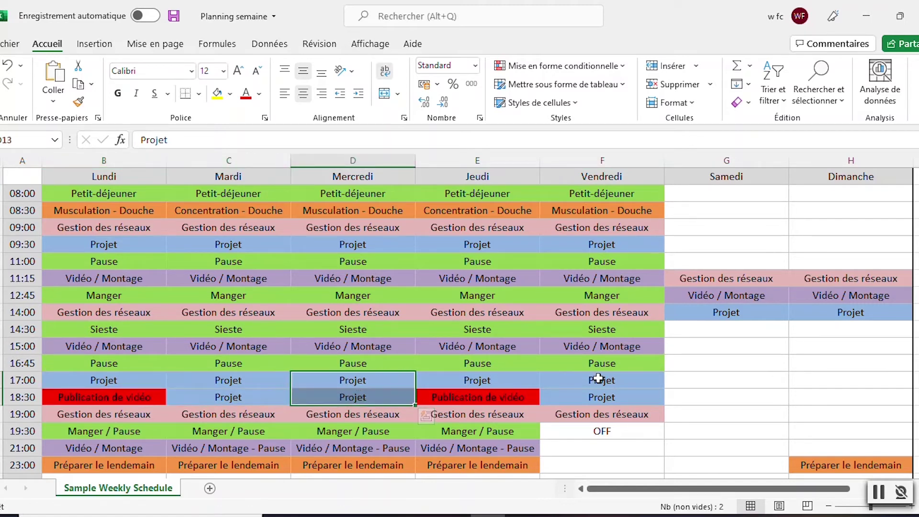
{"action": "left_click_drag", "start_coordinate": [594, 379], "coordinate": [596, 396]}
{"action": "left_click", "coordinate": [488, 382]}
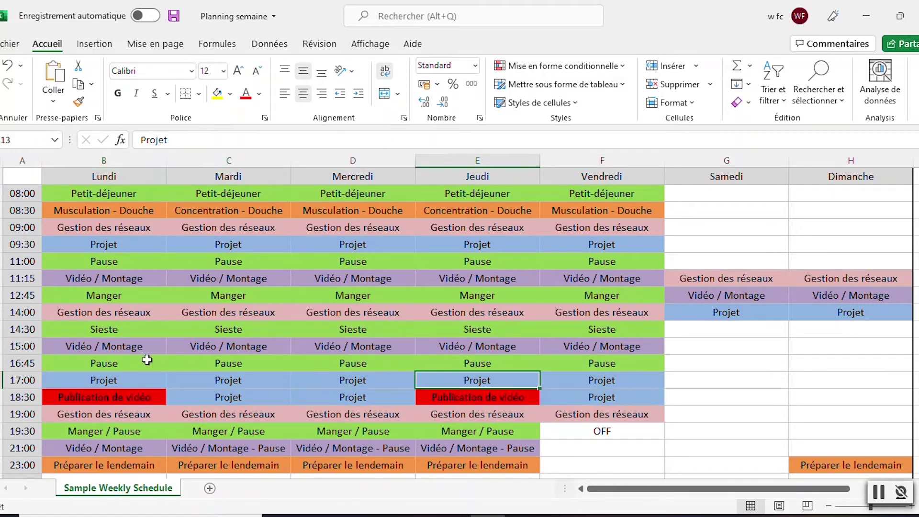
{"action": "left_click", "coordinate": [140, 378]}
Examine the red Publication de vidéo slots at 18:30 on Lundi and Jeudi.
{"action": "left_click", "coordinate": [129, 400]}
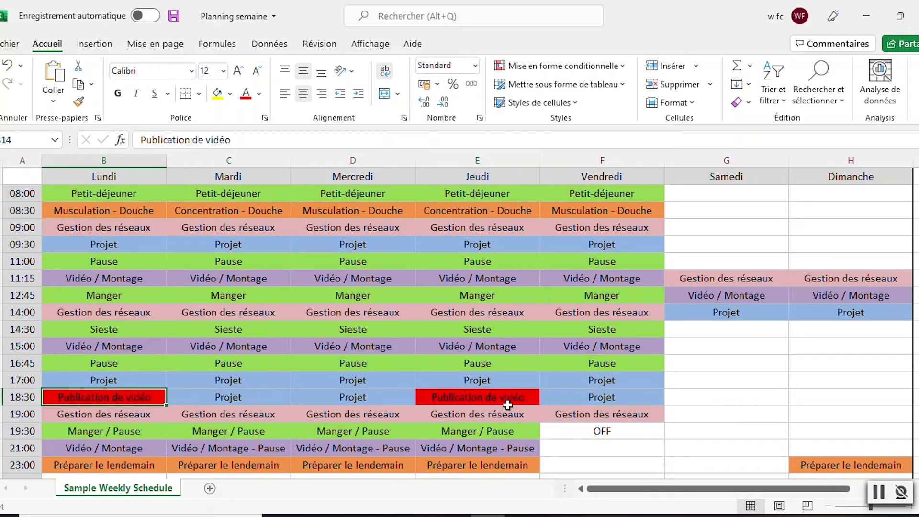
{"action": "left_click", "coordinate": [489, 397]}
{"action": "left_click", "coordinate": [14, 398]}
{"action": "left_click", "coordinate": [107, 397]}
Examine the 19:00 Gestion des réseaux row for the weekdays and the 19:30 Manger / Pause row from Lundi to Jeudi.
{"action": "left_click_drag", "start_coordinate": [13, 411], "coordinate": [637, 411]}
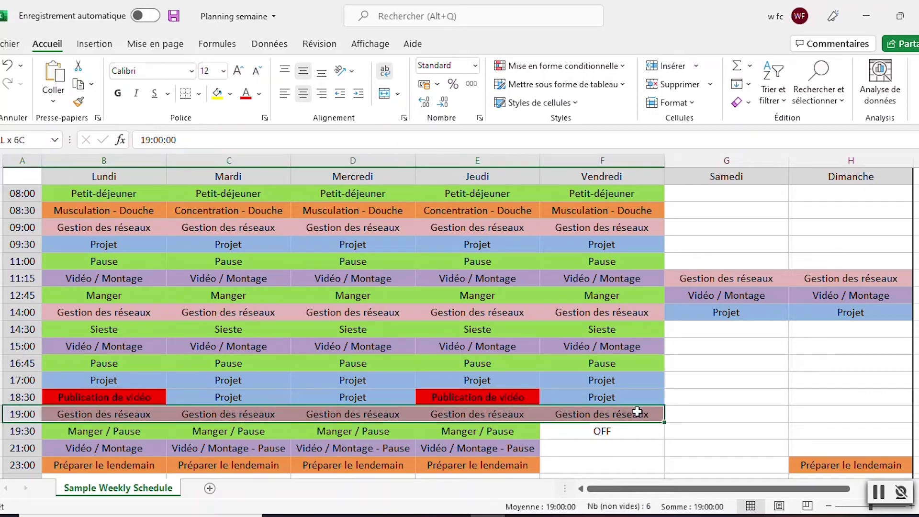
{"action": "left_click", "coordinate": [20, 431]}
{"action": "left_click_drag", "start_coordinate": [20, 431], "coordinate": [500, 432]}
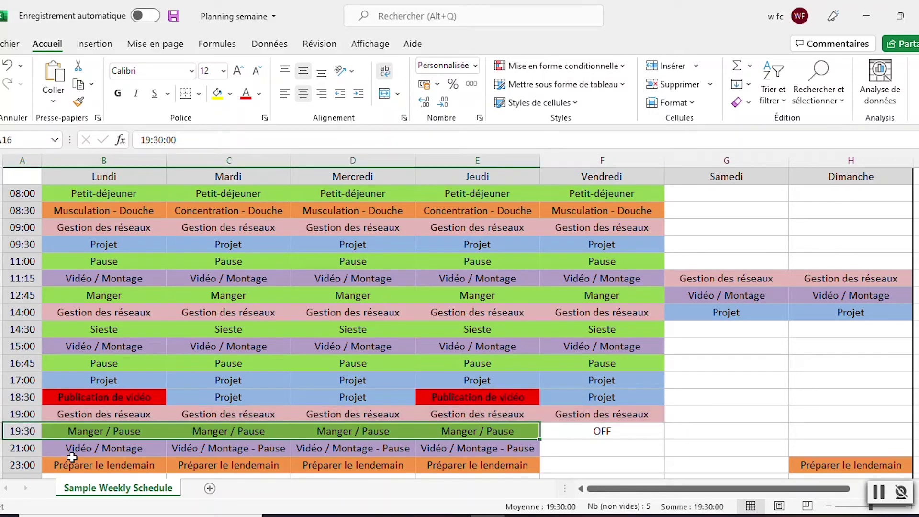
Examine the 21:00 row from Lundi to Jeudi, comparing the Vidéo / Montage and Vidéo / Montage - Pause entries day by day.
{"action": "left_click", "coordinate": [17, 450]}
{"action": "left_click_drag", "start_coordinate": [18, 450], "coordinate": [493, 452]}
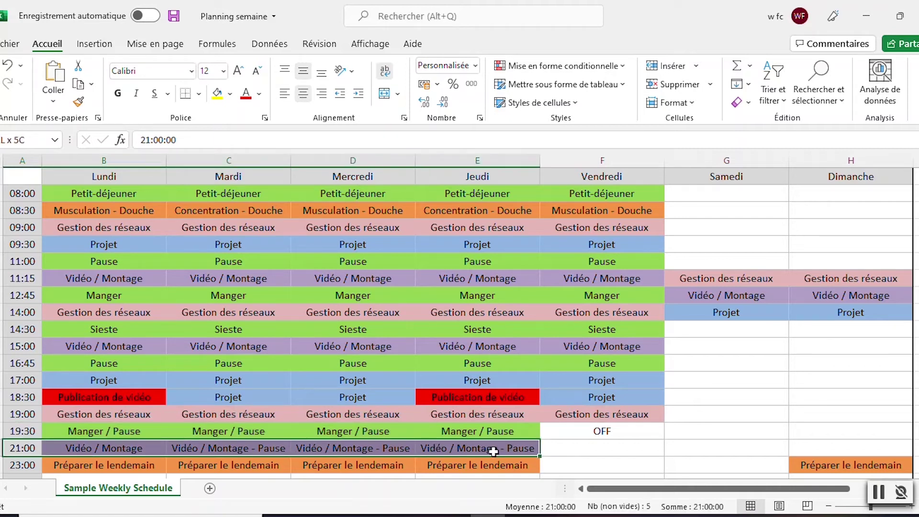
{"action": "left_click", "coordinate": [100, 445]}
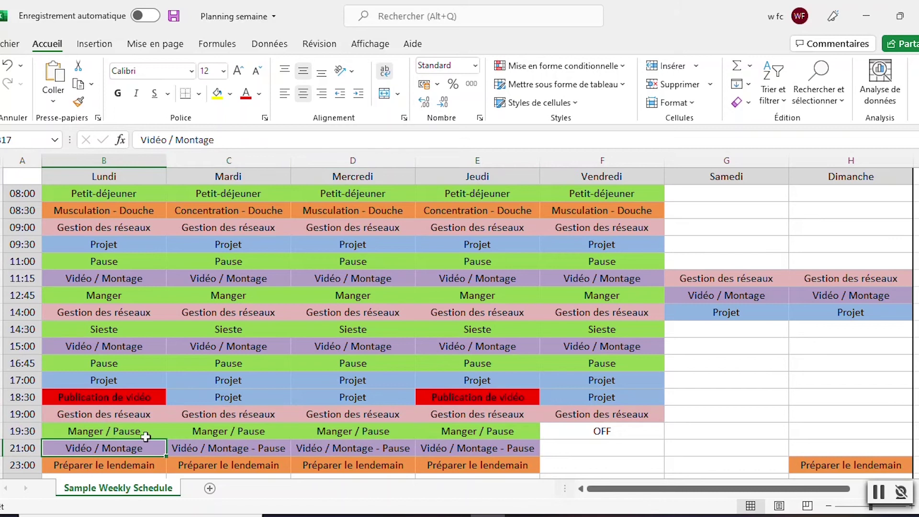
{"action": "left_click", "coordinate": [221, 446]}
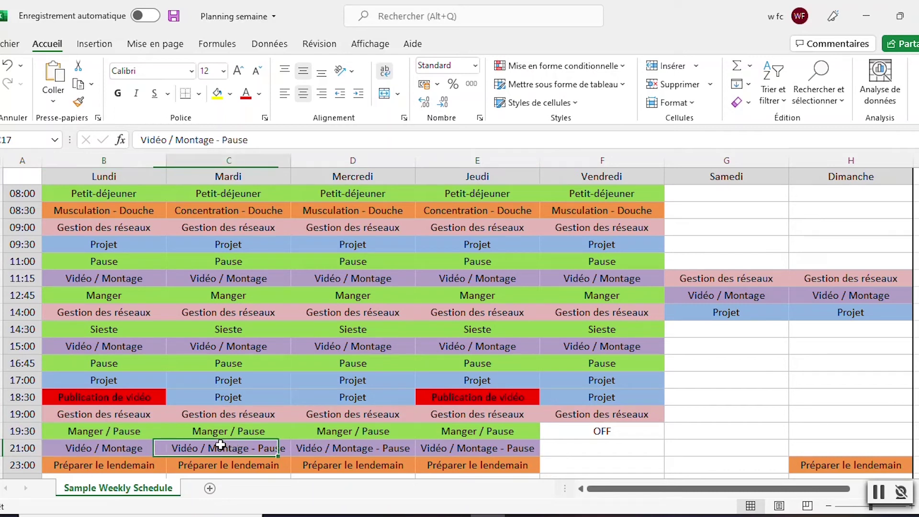
{"action": "left_click", "coordinate": [362, 450]}
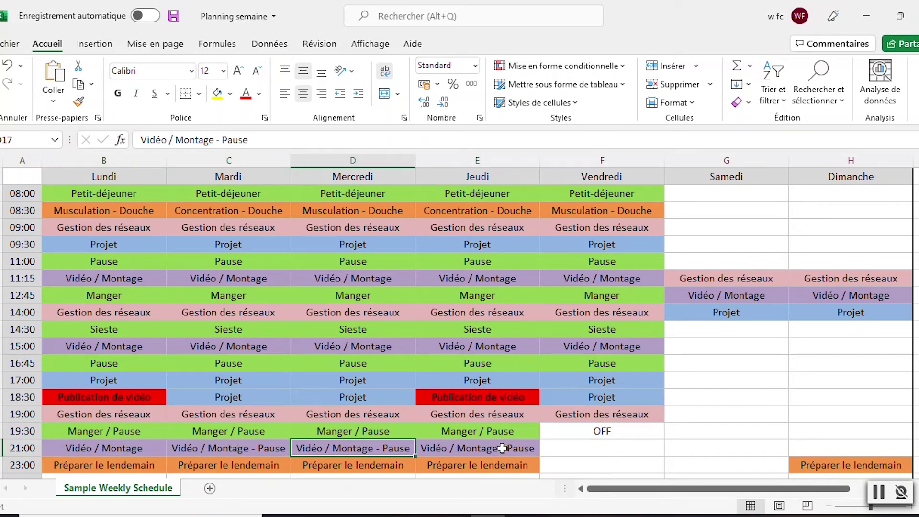
{"action": "left_click", "coordinate": [501, 449]}
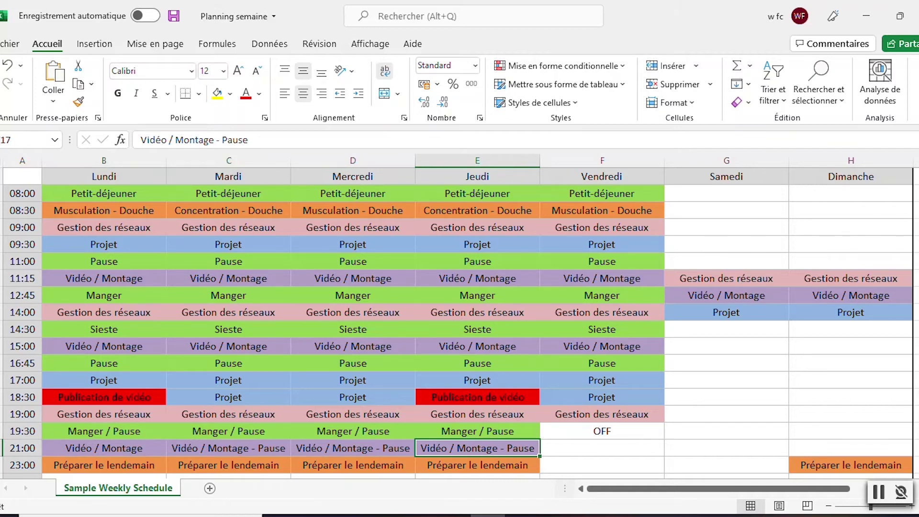
{"action": "scroll", "coordinate": [344, 389], "scroll_direction": "down", "scroll_amount": 1}
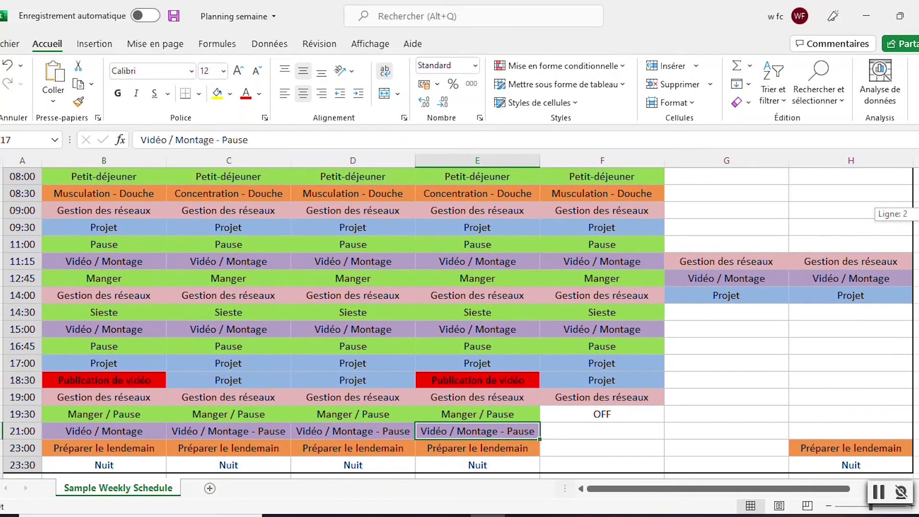
{"action": "left_click", "coordinate": [152, 428]}
{"action": "left_click_drag", "start_coordinate": [22, 431], "coordinate": [481, 431]}
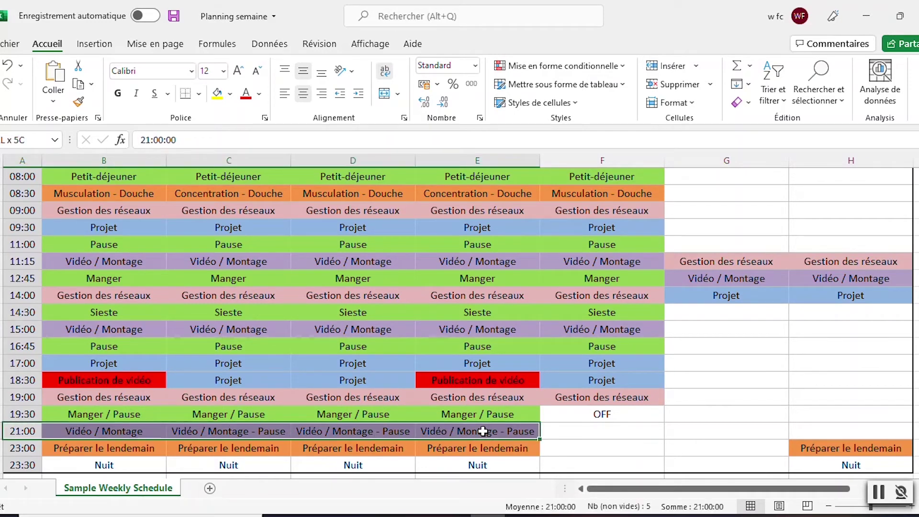
Examine the Préparer le lendemain entries at 23:00 and the Nuit entries at 23:30 from Lundi to Jeudi.
{"action": "left_click_drag", "start_coordinate": [24, 448], "coordinate": [518, 451]}
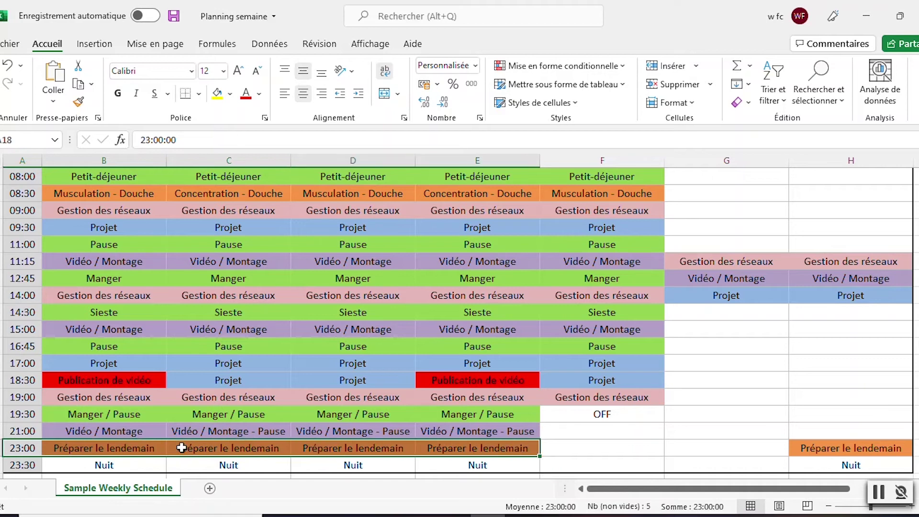
{"action": "left_click", "coordinate": [108, 448]}
{"action": "left_click_drag", "start_coordinate": [288, 460], "coordinate": [134, 446]}
{"action": "left_click", "coordinate": [235, 450]}
{"action": "left_click", "coordinate": [359, 453]}
{"action": "left_click", "coordinate": [498, 446]}
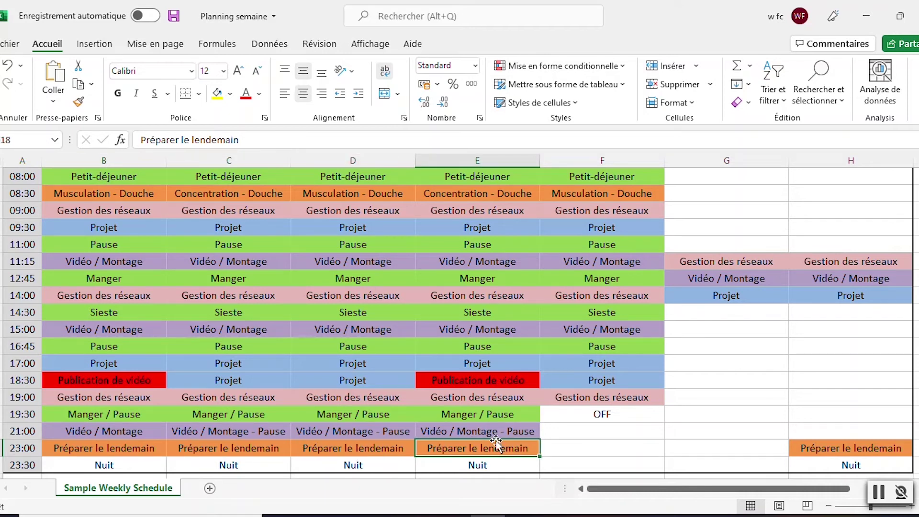
{"action": "left_click_drag", "start_coordinate": [95, 465], "coordinate": [474, 467]}
{"action": "left_click", "coordinate": [19, 462]}
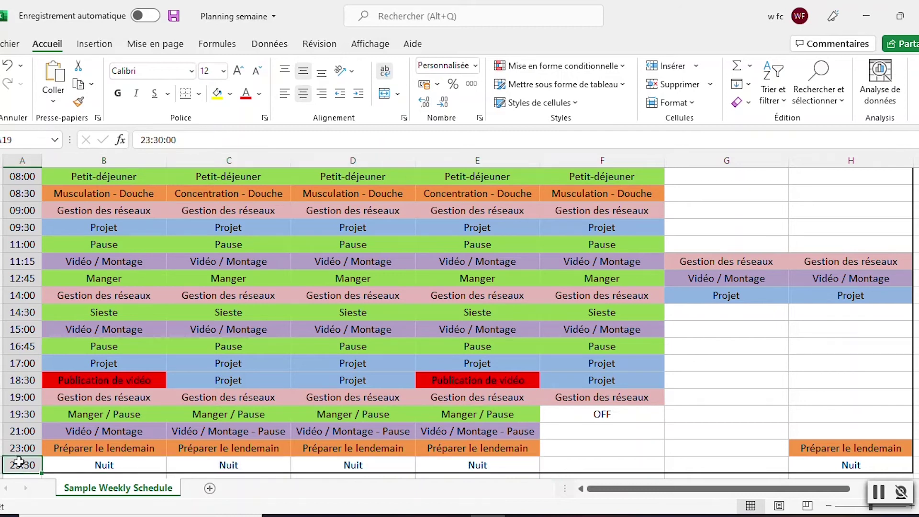
Examine the Vendredi evening, from the OFF entry at 19:30 through the empty slots from 21:00 to 23:30.
{"action": "left_click", "coordinate": [599, 415]}
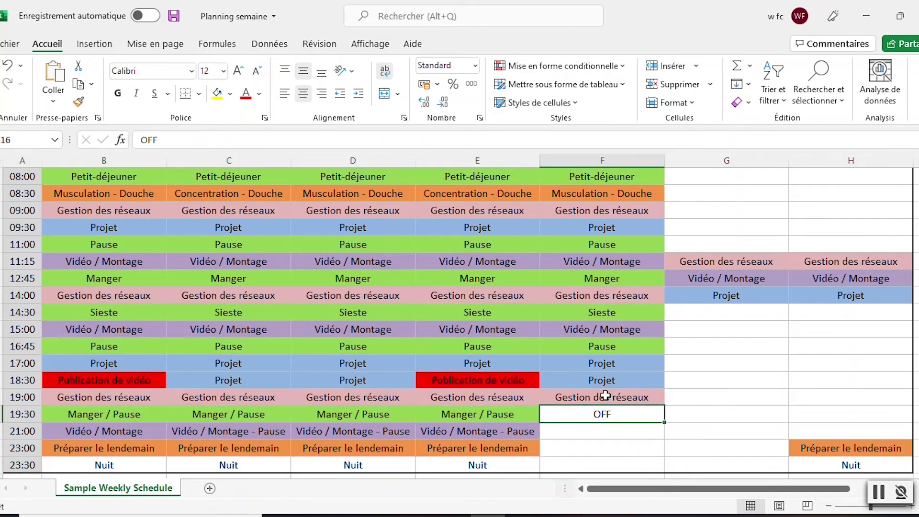
{"action": "mouse_move", "coordinate": [580, 390]}
{"action": "left_mouse_down"}
{"action": "mouse_move", "coordinate": [354, 400]}
{"action": "mouse_move", "coordinate": [581, 391]}
{"action": "left_mouse_up"}
{"action": "left_click", "coordinate": [598, 416]}
{"action": "scroll", "coordinate": [614, 398], "scroll_direction": "up", "scroll_amount": 1}
{"action": "scroll", "coordinate": [611, 398], "scroll_direction": "down", "scroll_amount": 1}
{"action": "scroll", "coordinate": [609, 397], "scroll_direction": "up", "scroll_amount": 1}
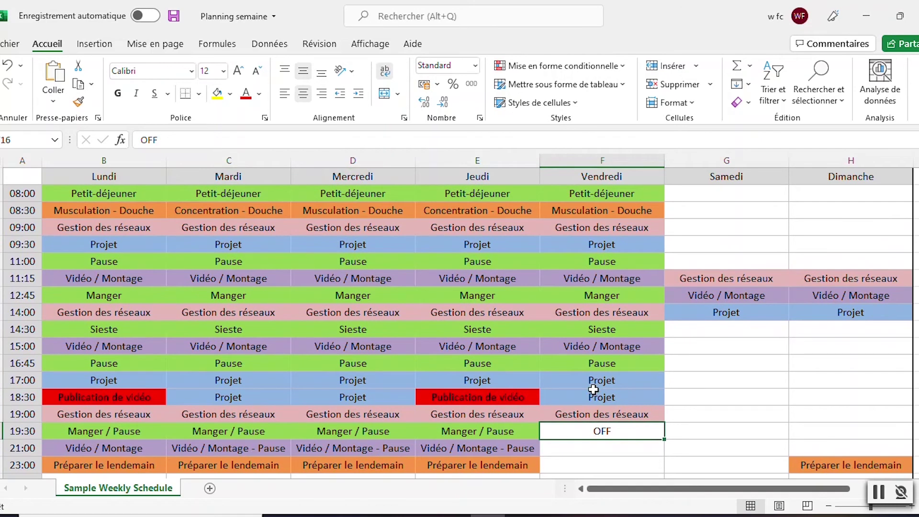
{"action": "left_click", "coordinate": [604, 450]}
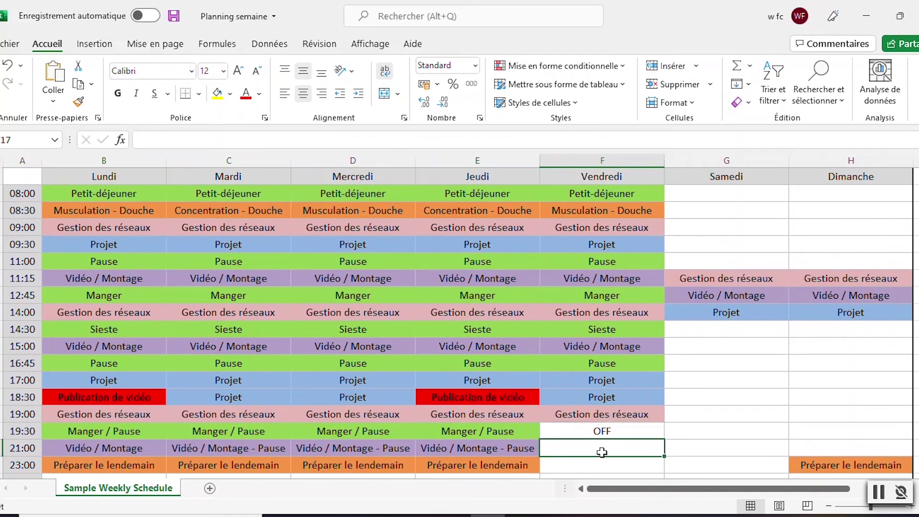
{"action": "scroll", "coordinate": [604, 449], "scroll_direction": "down", "scroll_amount": 1}
{"action": "left_click_drag", "start_coordinate": [622, 405], "coordinate": [659, 424]}
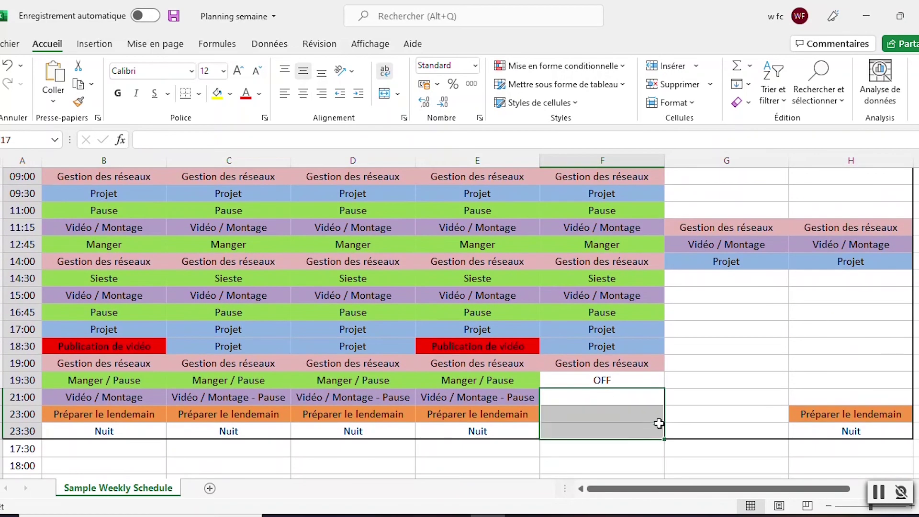
Examine the Samedi and Dimanche columns, including Gestion des réseaux at 11:15, Vidéo / Montage at 12:45 and Projet at 14:00.
{"action": "scroll", "coordinate": [660, 423], "scroll_direction": "up", "scroll_amount": 1}
{"action": "left_click_drag", "start_coordinate": [708, 192], "coordinate": [850, 467]}
{"action": "left_click", "coordinate": [721, 178]}
{"action": "left_click_drag", "start_coordinate": [710, 175], "coordinate": [821, 182]}
{"action": "left_click", "coordinate": [761, 259]}
{"action": "left_click_drag", "start_coordinate": [676, 283], "coordinate": [821, 280]}
{"action": "left_click", "coordinate": [686, 306]}
{"action": "left_click_drag", "start_coordinate": [679, 292], "coordinate": [868, 312]}
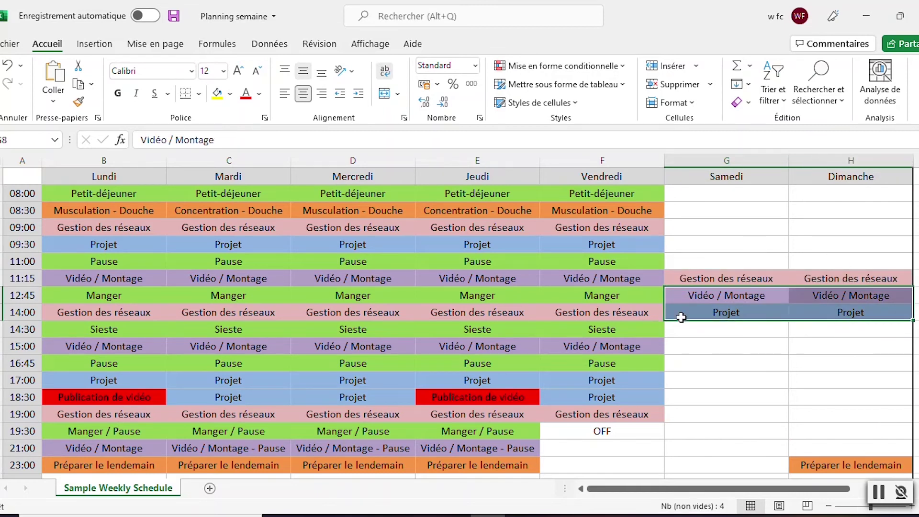
Examine the Dimanche evening entries: Préparer le lendemain at 23:00 and Nuit at 23:30.
{"action": "scroll", "coordinate": [833, 361], "scroll_direction": "down", "scroll_amount": 2}
{"action": "scroll", "coordinate": [834, 361], "scroll_direction": "up", "scroll_amount": 1}
{"action": "left_click_drag", "start_coordinate": [843, 415], "coordinate": [881, 415]}
{"action": "left_click", "coordinate": [864, 433]}
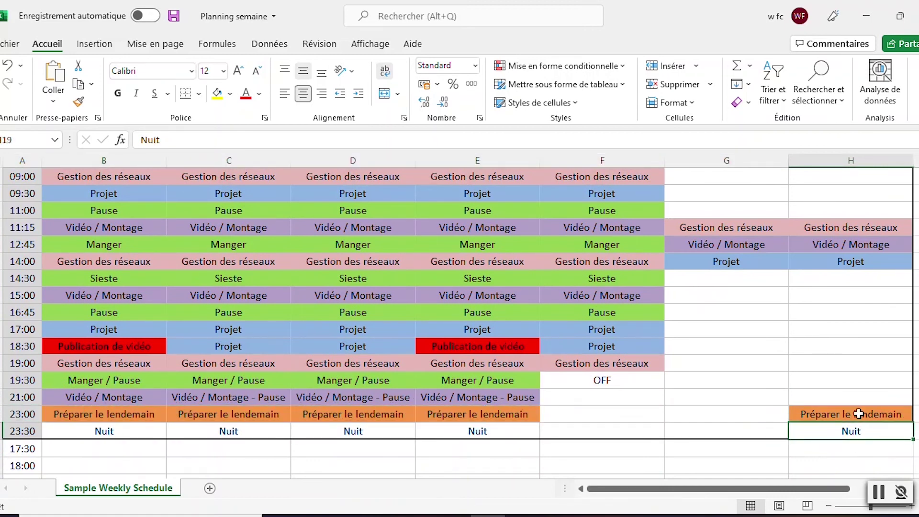
{"action": "scroll", "coordinate": [912, 309], "scroll_direction": "up", "scroll_amount": 1}
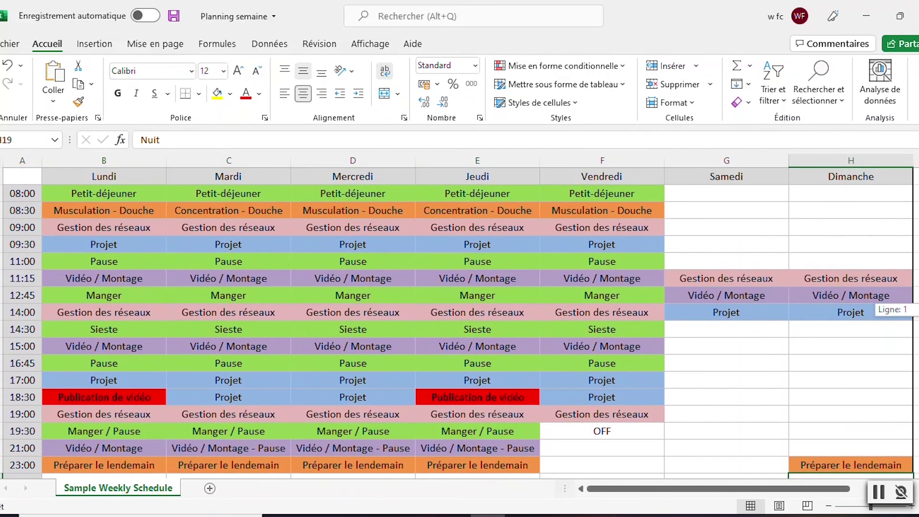
{"action": "scroll", "coordinate": [912, 310], "scroll_direction": "down", "scroll_amount": 1}
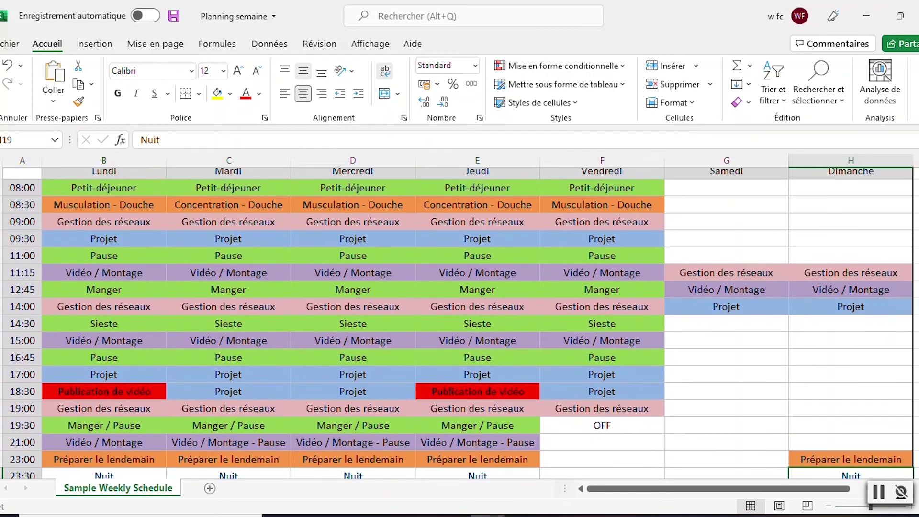
Review the schedule as a whole, from the day headers and time column across Lundi to Dimanche.
{"action": "scroll", "coordinate": [843, 287], "scroll_direction": "up", "scroll_amount": 1}
{"action": "left_click", "coordinate": [827, 281]}
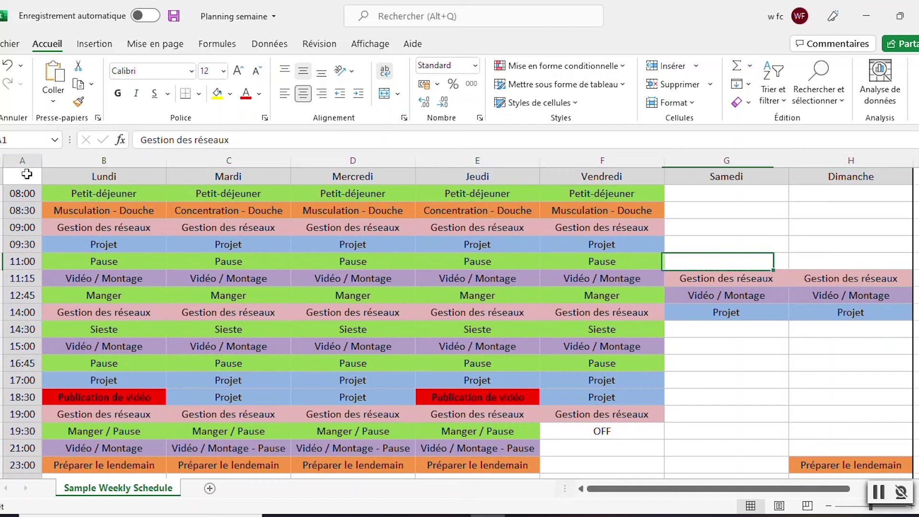
{"action": "mouse_move", "coordinate": [30, 175]}
{"action": "left_mouse_down"}
{"action": "mouse_move", "coordinate": [160, 242]}
{"action": "mouse_move", "coordinate": [435, 343]}
{"action": "mouse_move", "coordinate": [636, 394]}
{"action": "mouse_move", "coordinate": [825, 460]}
{"action": "mouse_move", "coordinate": [872, 463]}
{"action": "mouse_move", "coordinate": [879, 479]}
{"action": "left_mouse_up"}
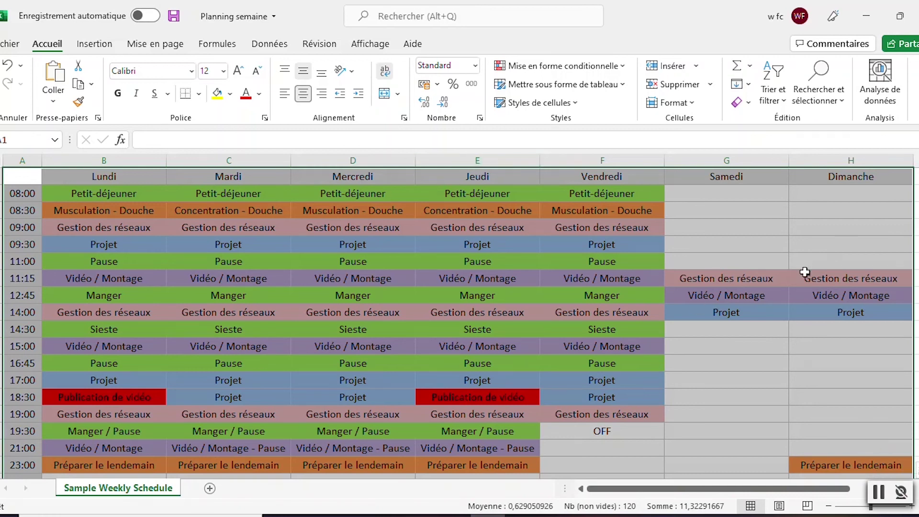
{"action": "left_click", "coordinate": [602, 431]}
Compare the daily columns one by one from Lundi to Vendredi, followed by the Samedi and Dimanche block.
{"action": "left_click_drag", "start_coordinate": [114, 193], "coordinate": [119, 451]}
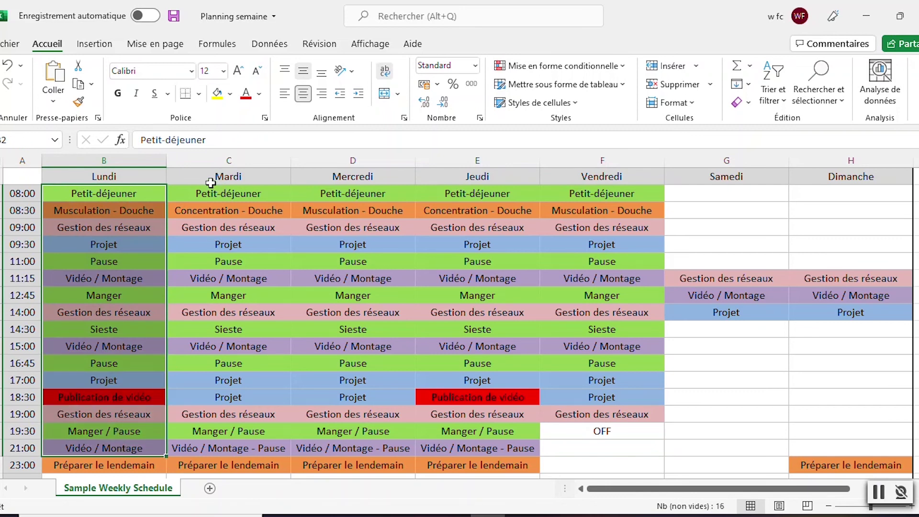
{"action": "left_click_drag", "start_coordinate": [219, 190], "coordinate": [258, 458]}
{"action": "left_click_drag", "start_coordinate": [376, 193], "coordinate": [399, 470]}
{"action": "left_click_drag", "start_coordinate": [511, 193], "coordinate": [506, 466]}
{"action": "left_click_drag", "start_coordinate": [581, 192], "coordinate": [604, 414]}
{"action": "left_click_drag", "start_coordinate": [688, 212], "coordinate": [848, 418]}
{"action": "left_click", "coordinate": [823, 394]}
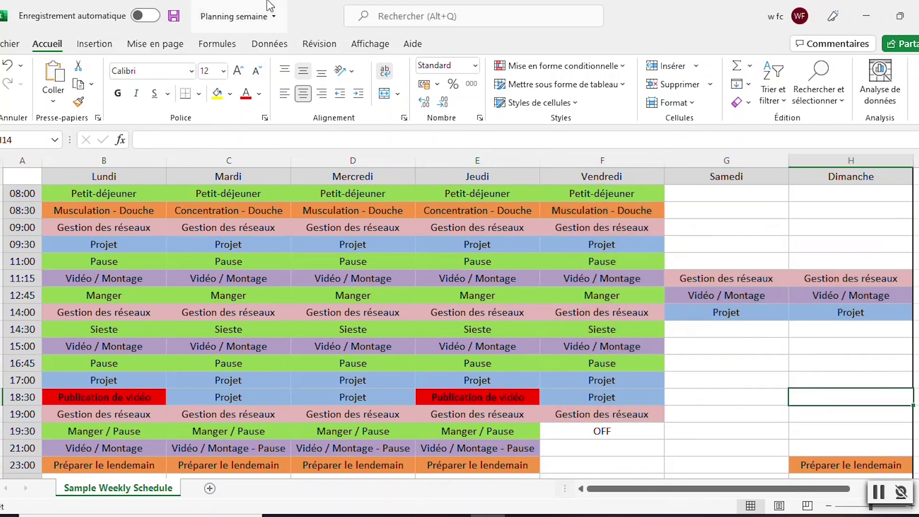
Save the Planning semaine workbook.
{"action": "left_click", "coordinate": [174, 17]}
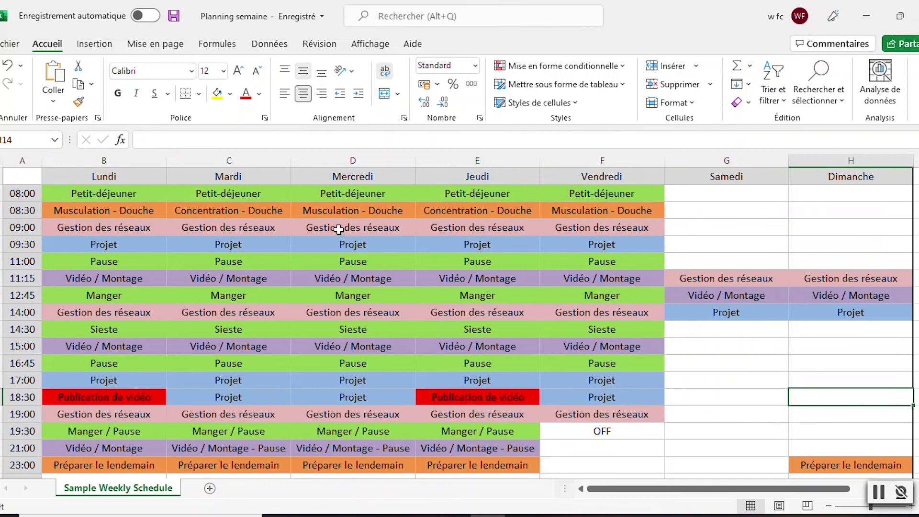